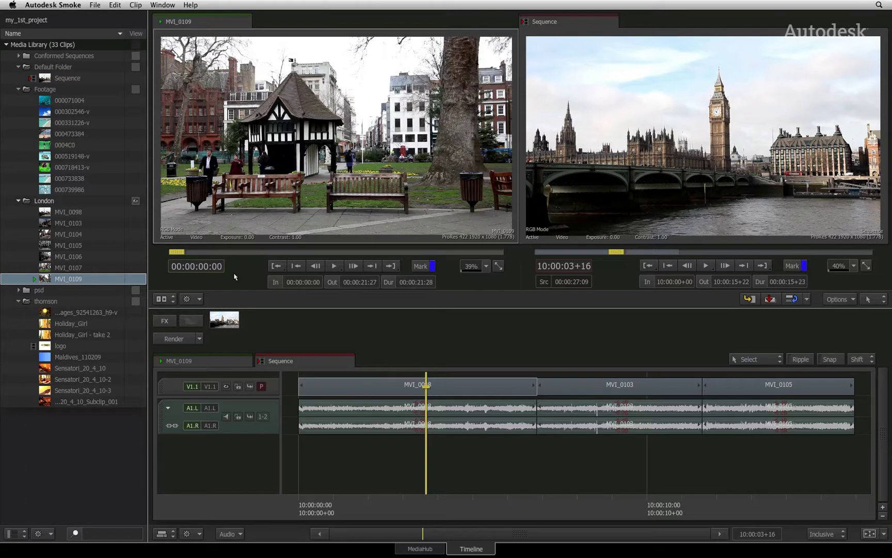
- Load clip MVI_0104 from the London bin into the source viewer
click(60, 267)
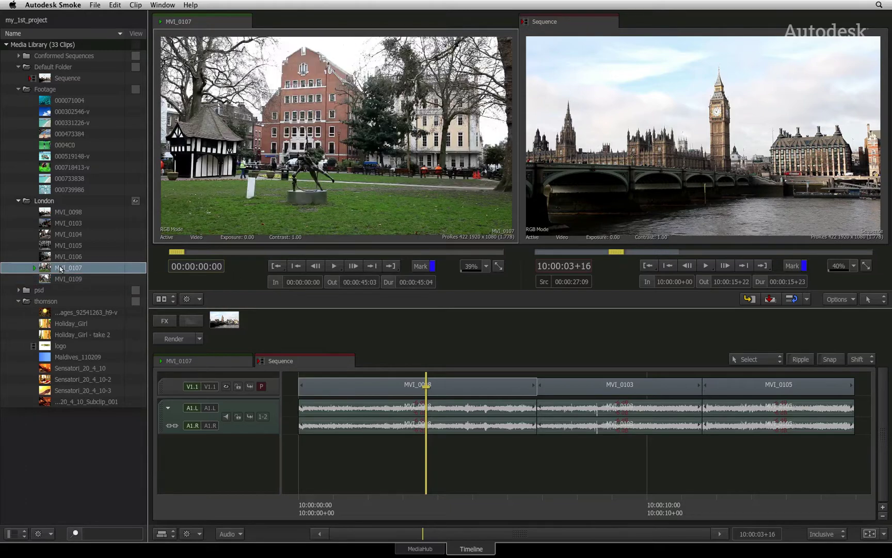
click(69, 235)
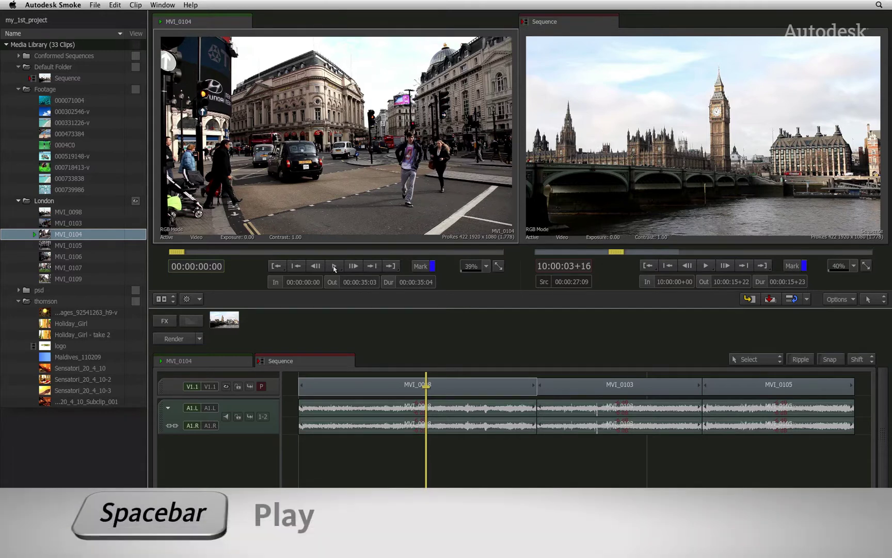
key(space)
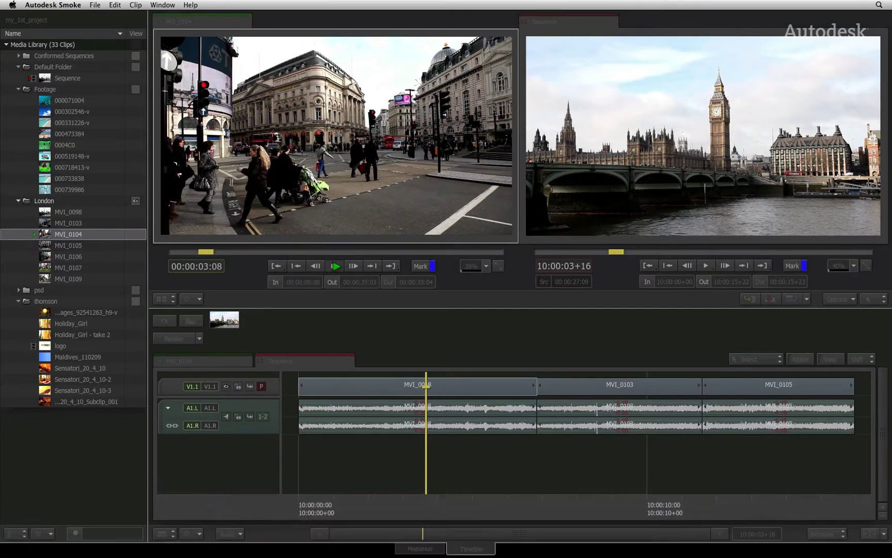
key(space)
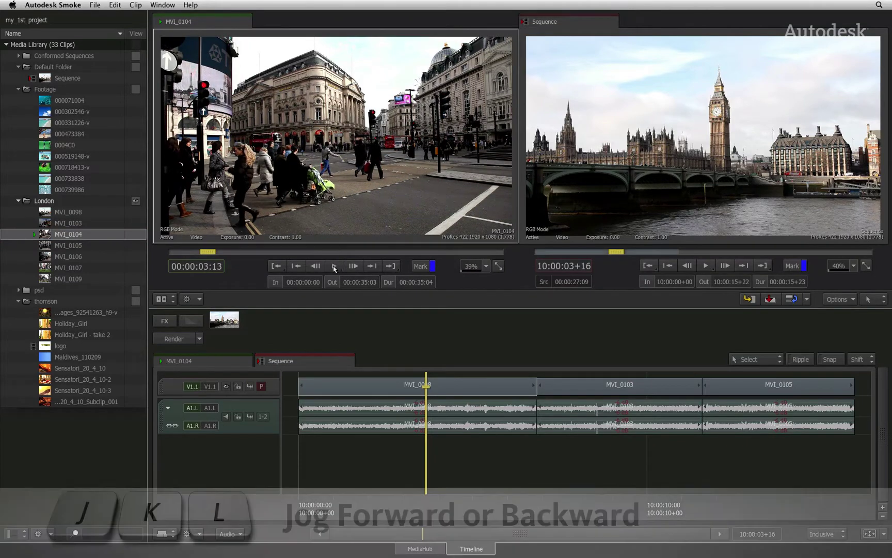
key(l)
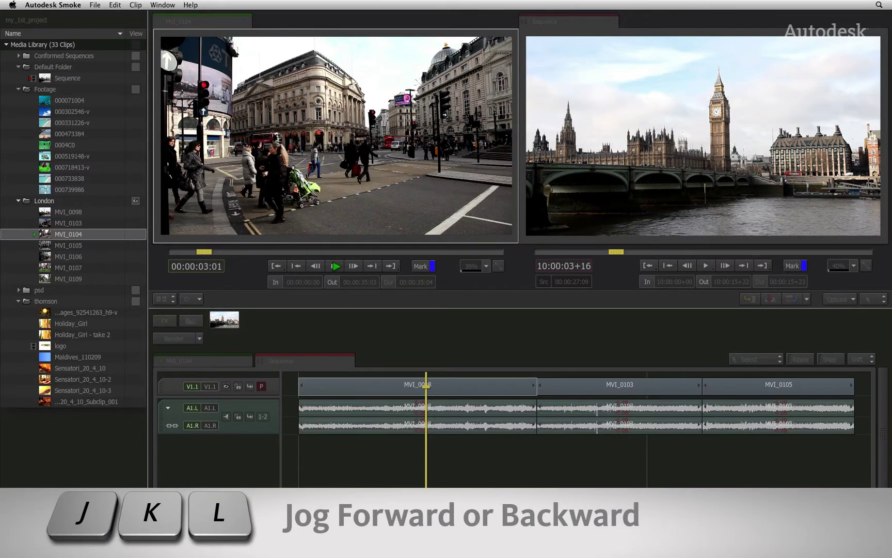
key(l)
key(j)
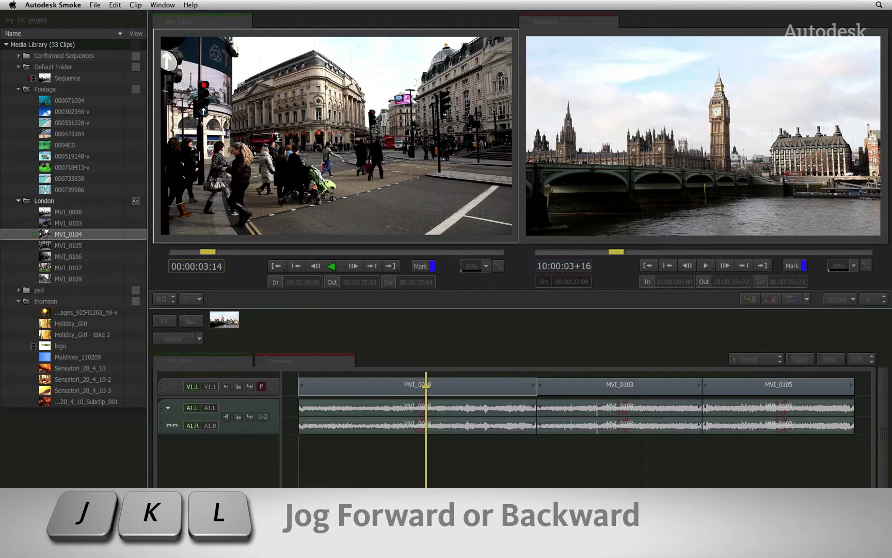
key(l)
click(335, 266)
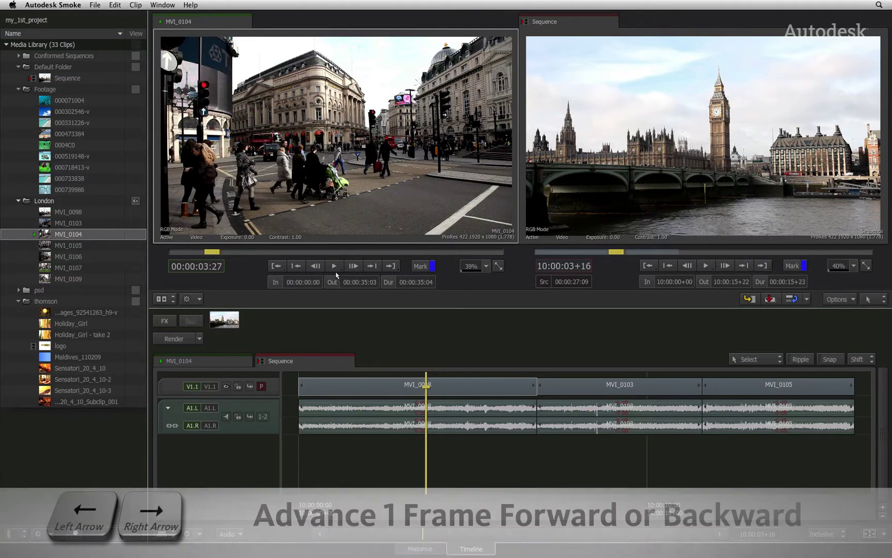
key(Right)
key(Right)
key(Right)
key(Right)
key(Right)
key(Right)
key(Right)
key(Right)
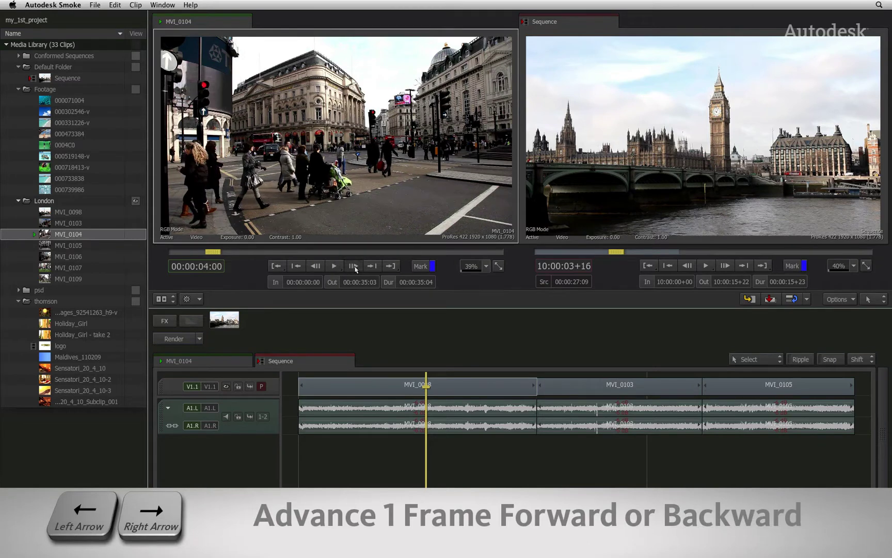
key(Left)
key(Left)
key(Left)
key(Left)
key(Left)
key(Left)
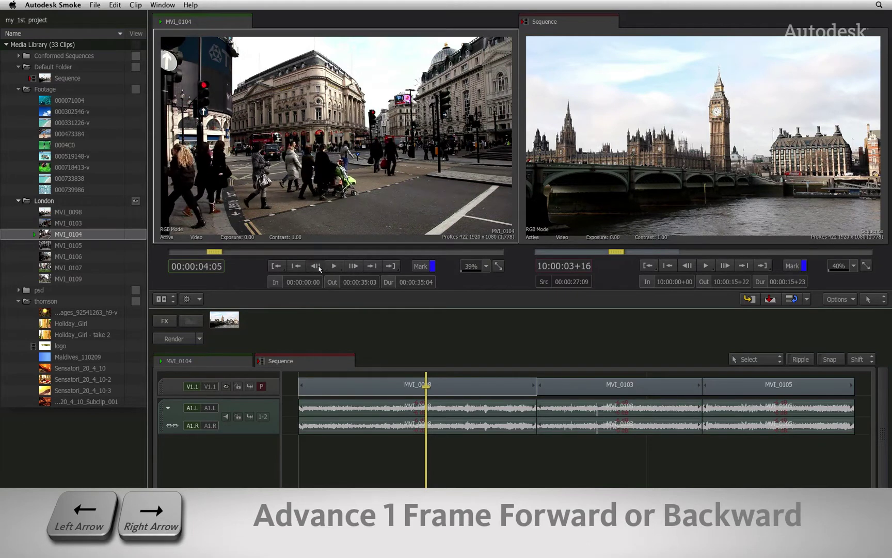
key(Left)
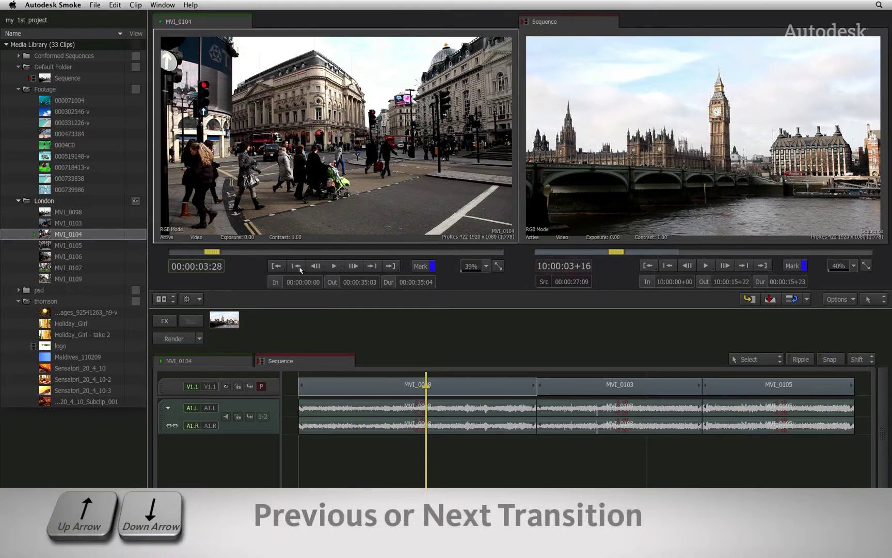
key(Up)
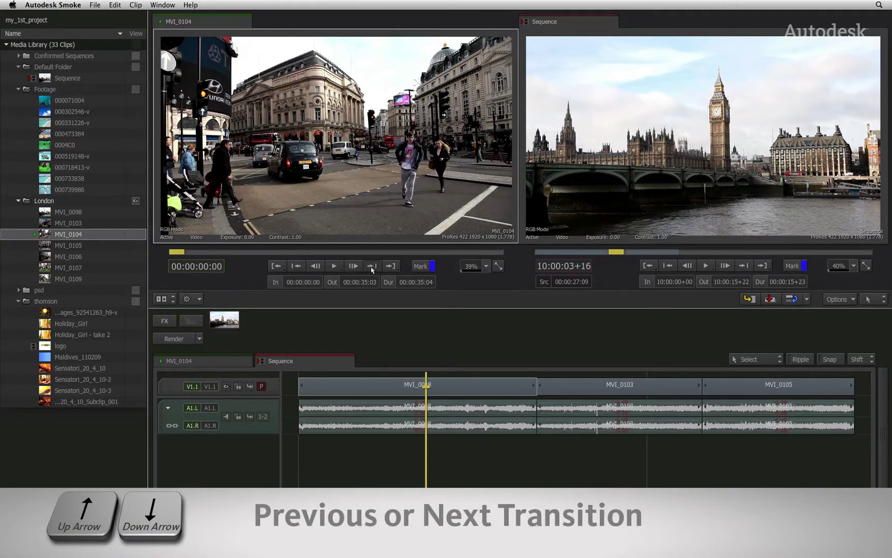
click(369, 267)
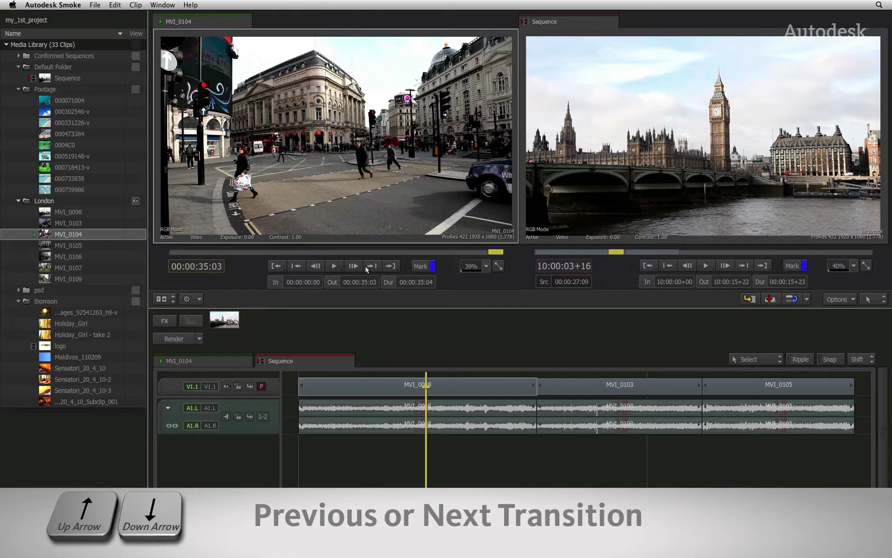
click(297, 267)
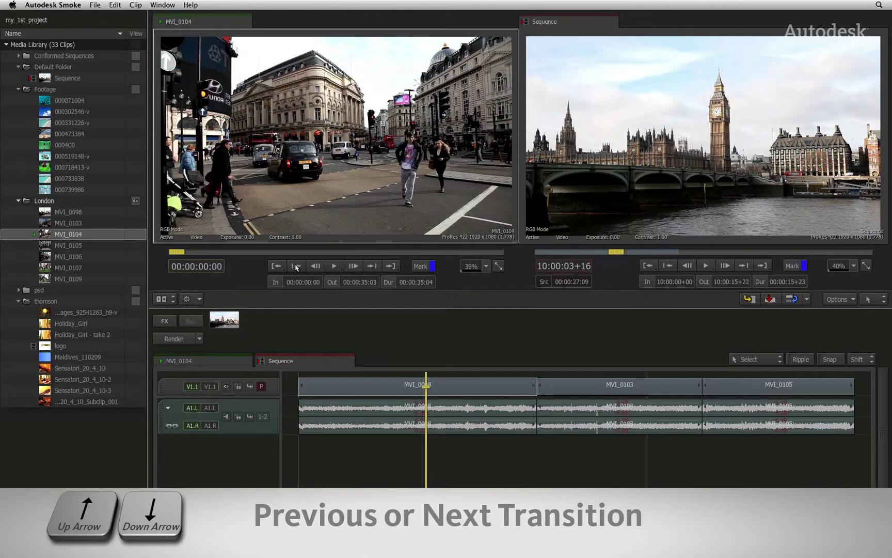
click(372, 265)
click(297, 266)
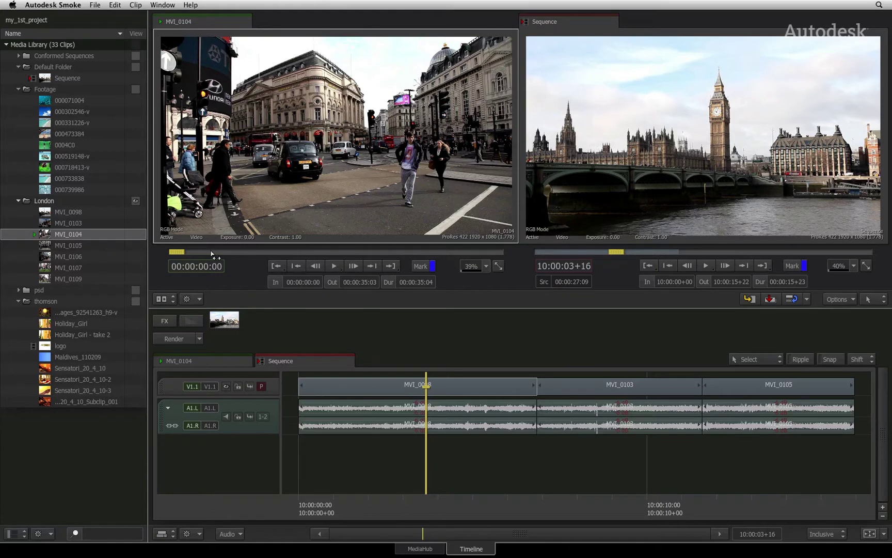
- Scrub MVI_0104 forward to 00:00:12:08, where the red double-decker bus appears
drag(179, 252, 289, 253)
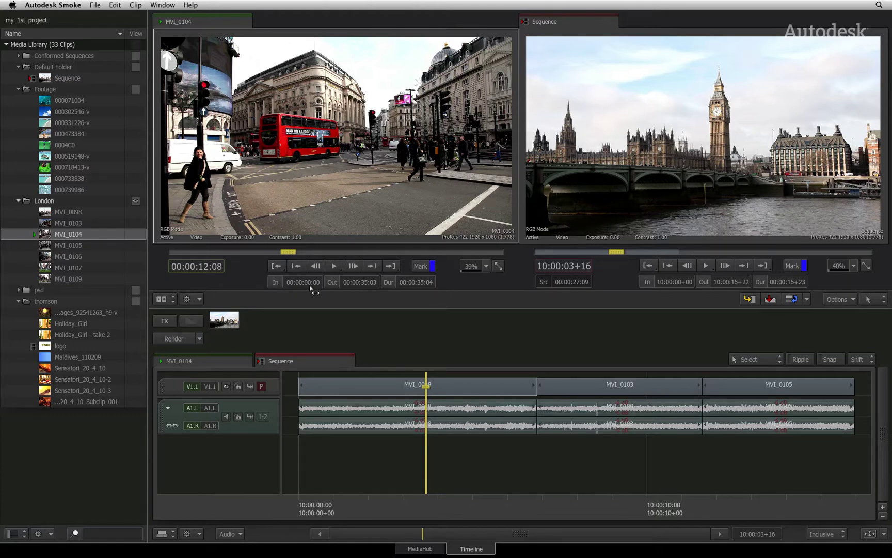
- Mark MVI_0104 in at 00:00:12:08 and out at 00:00:17:15, a 00:00:05:08 range
click(275, 282)
key(space)
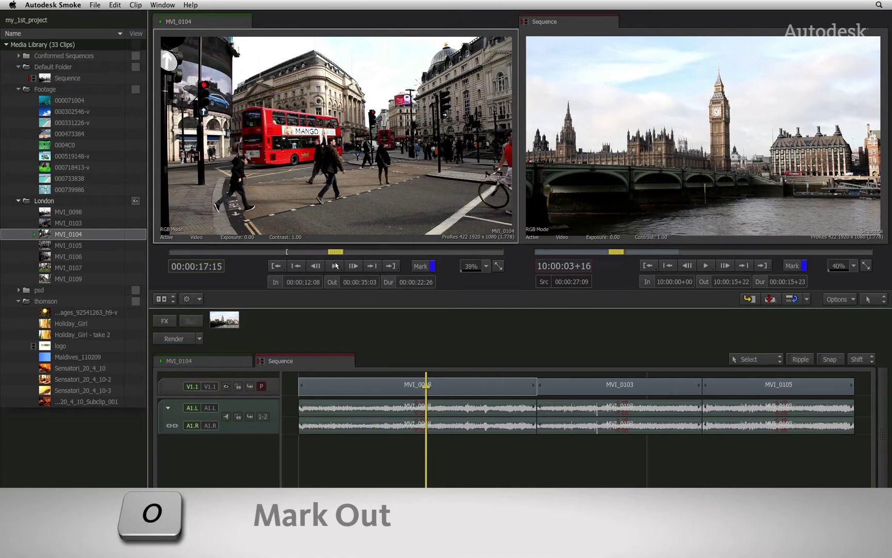
click(333, 282)
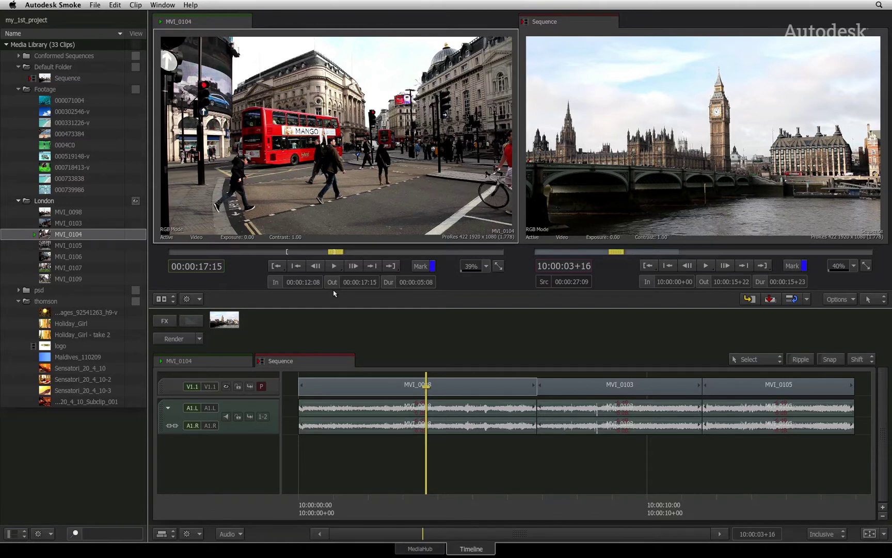
click(364, 283)
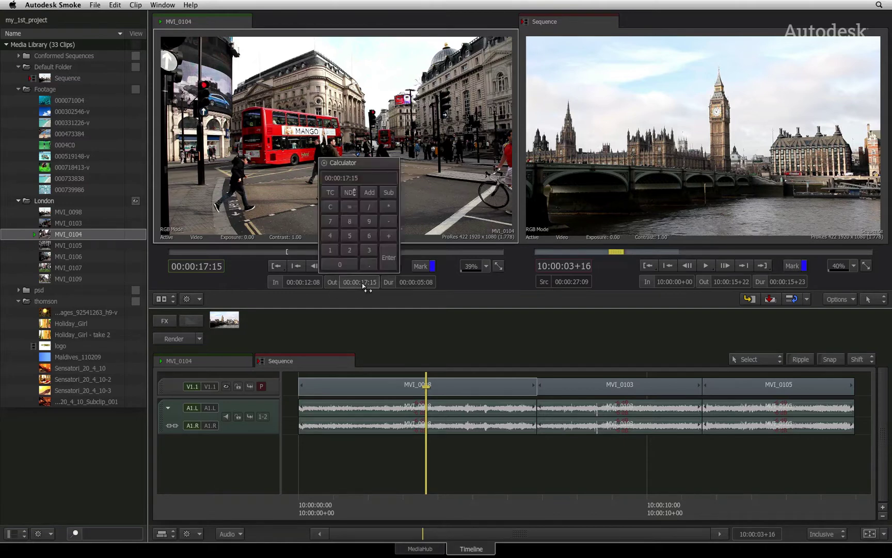
- Trim the marked duration to exactly 00:00:05:00, moving the Out point to 00:00:17:07
click(324, 163)
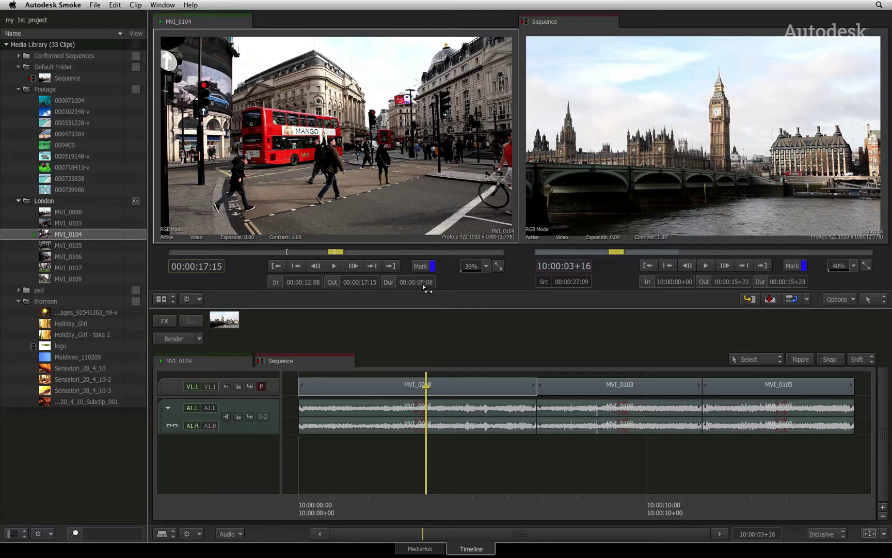
drag(423, 287, 415, 267)
- Jump to the In and Out marks, finishing cued at the In point 00:00:12:08
click(276, 267)
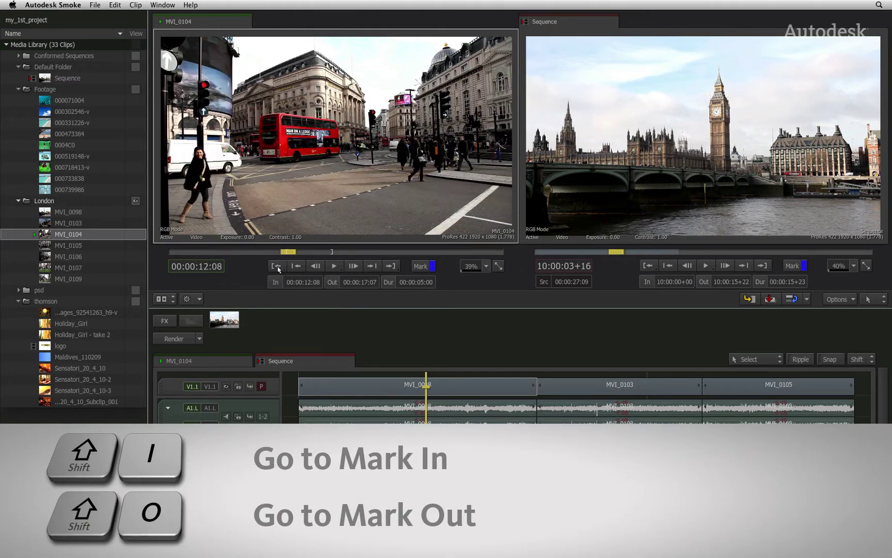
click(392, 267)
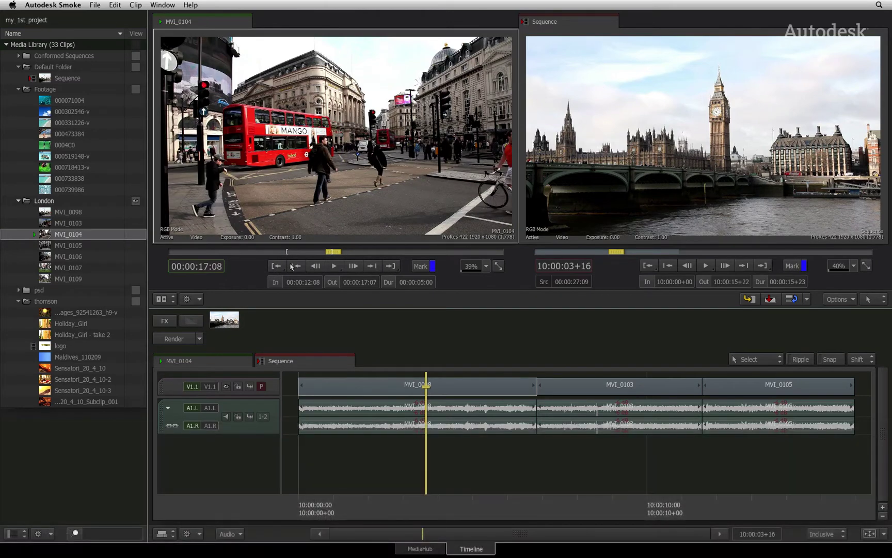
click(278, 267)
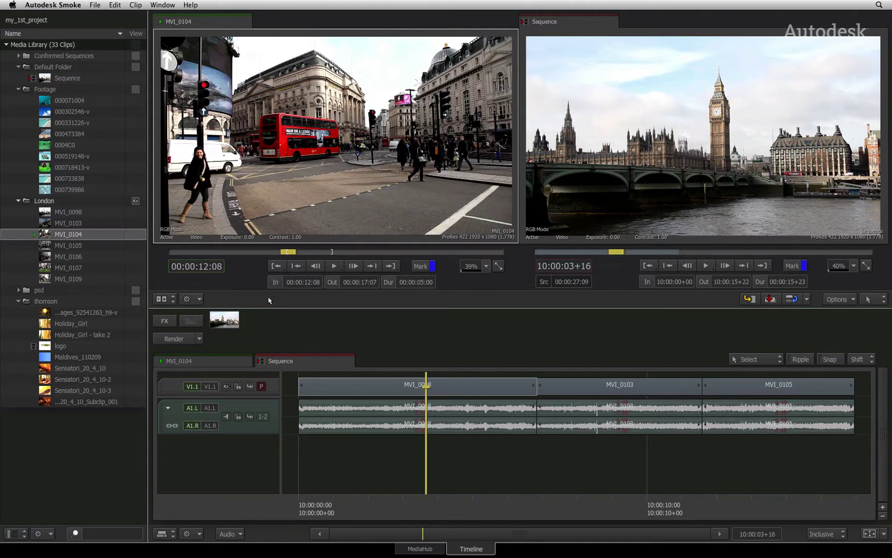
click(200, 299)
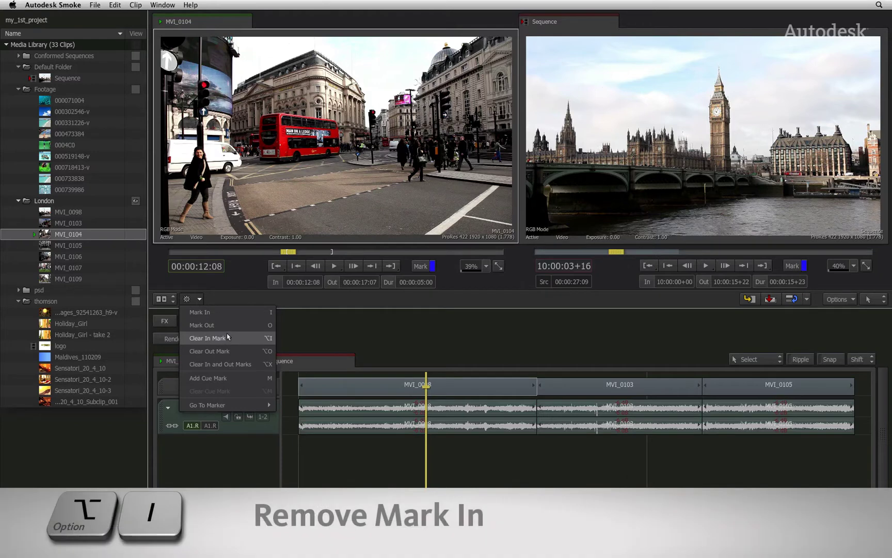
- Clear the In and Out marks so MVI_0104 spans its full 00:00:35:04
click(242, 365)
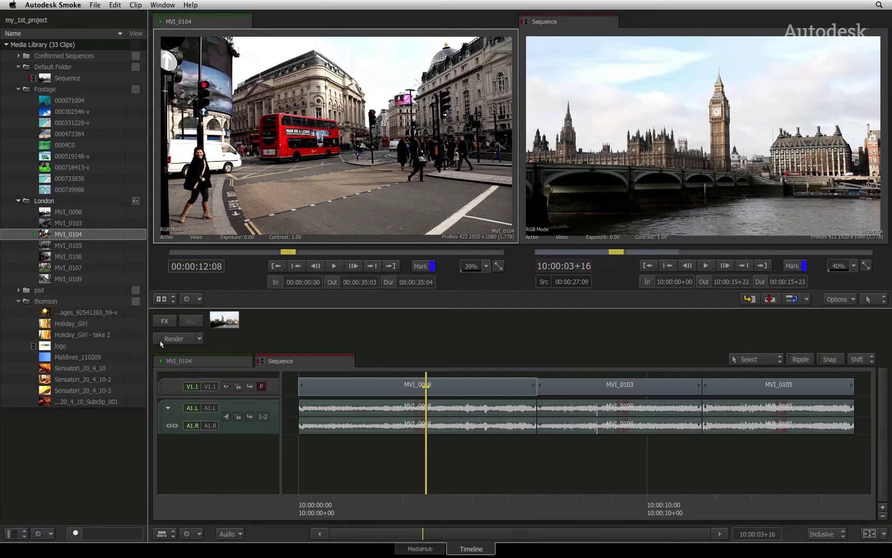
- Show MVI_0104 in the timeline and park the playhead at 00:00:05:21
click(211, 361)
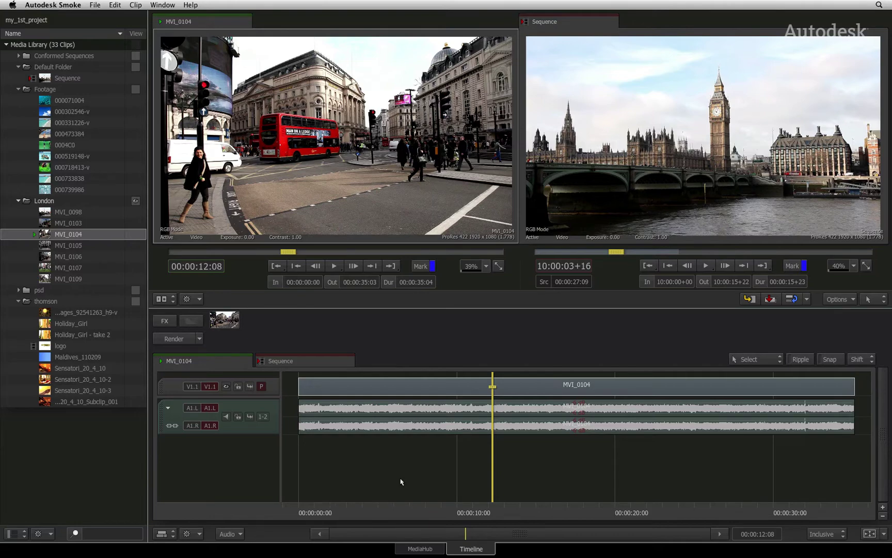
drag(494, 493, 355, 467)
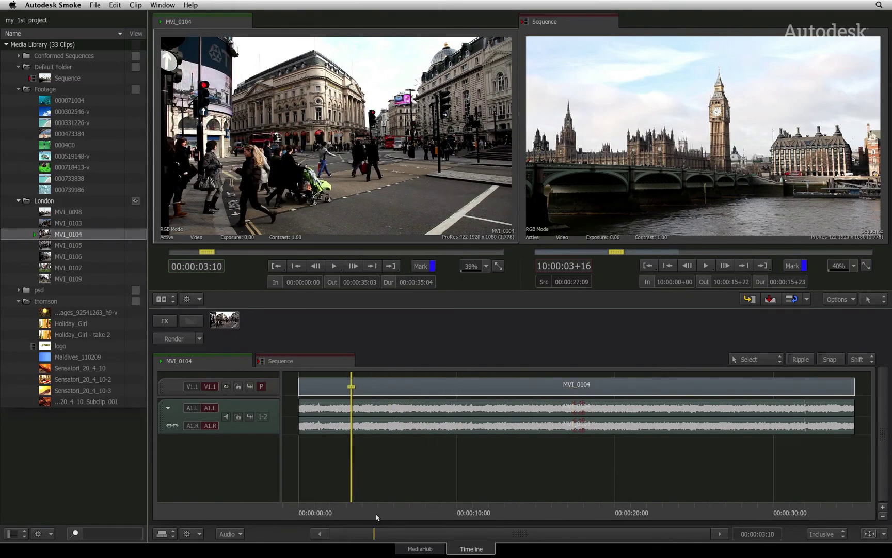
drag(376, 517, 394, 501)
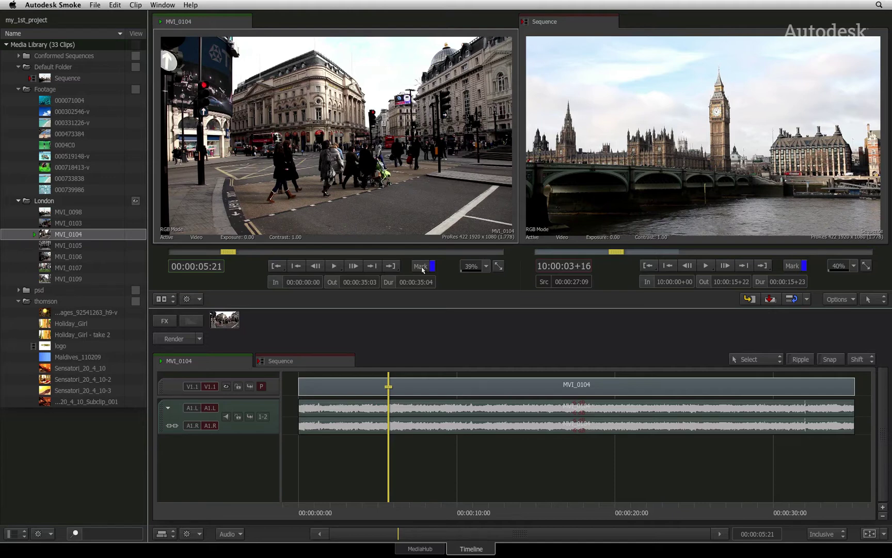
- Add Marker 1 at 00:00:05:21, then move the playhead on to 00:00:12:18
key(m)
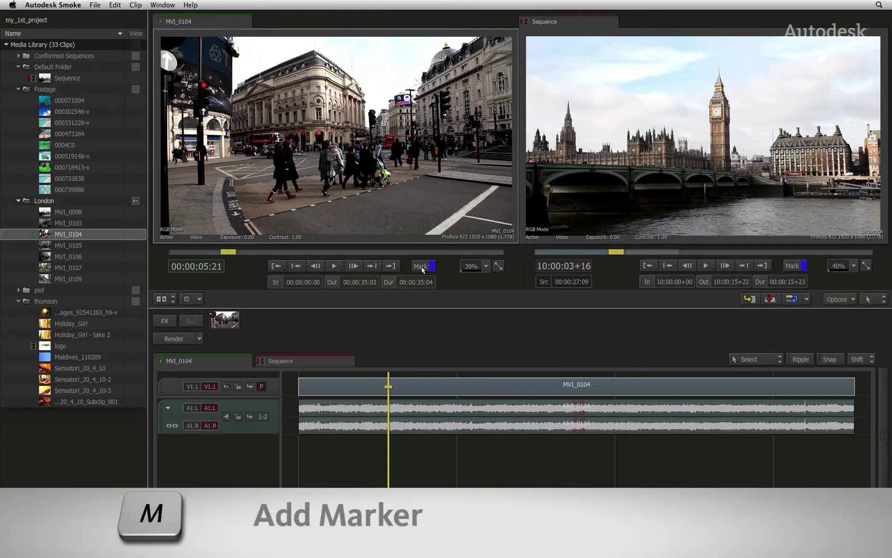
click(421, 266)
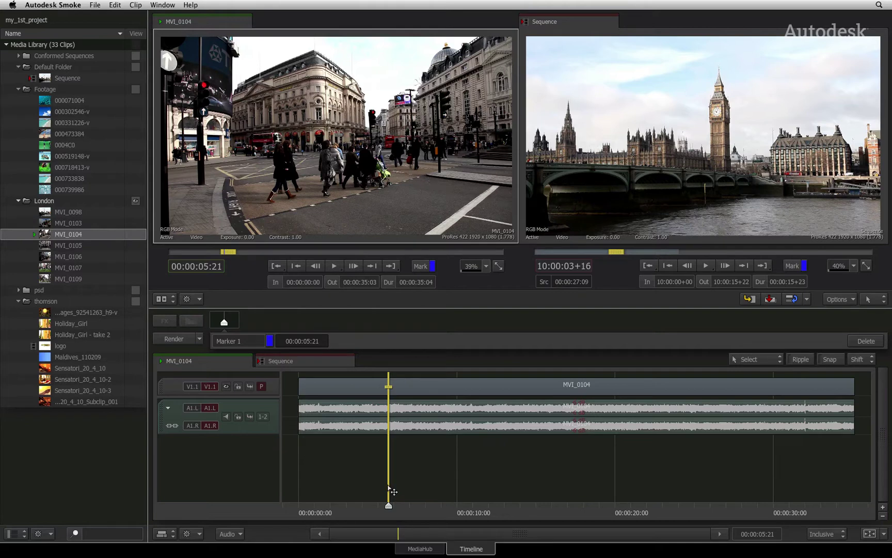
drag(391, 492, 501, 490)
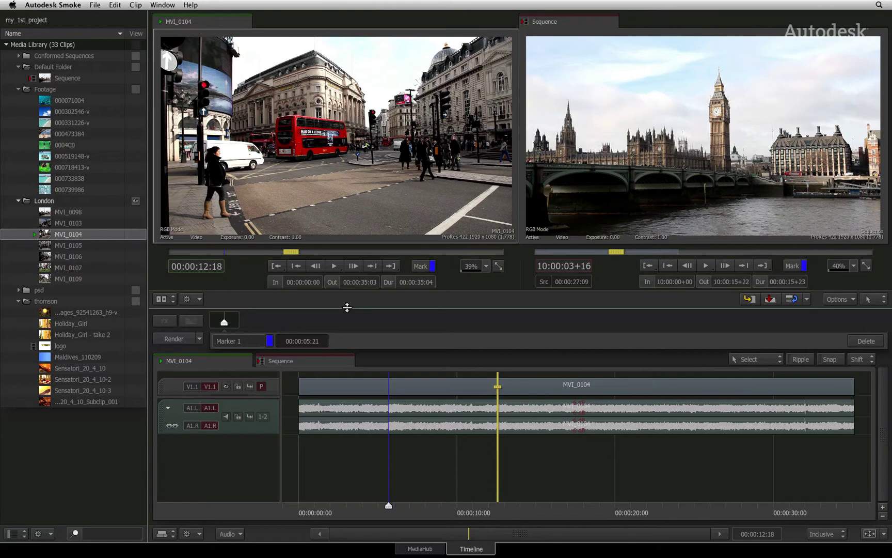
- Return the playhead to Marker 1 at 00:00:05:21 using the gear menu's Go To Marker
click(193, 301)
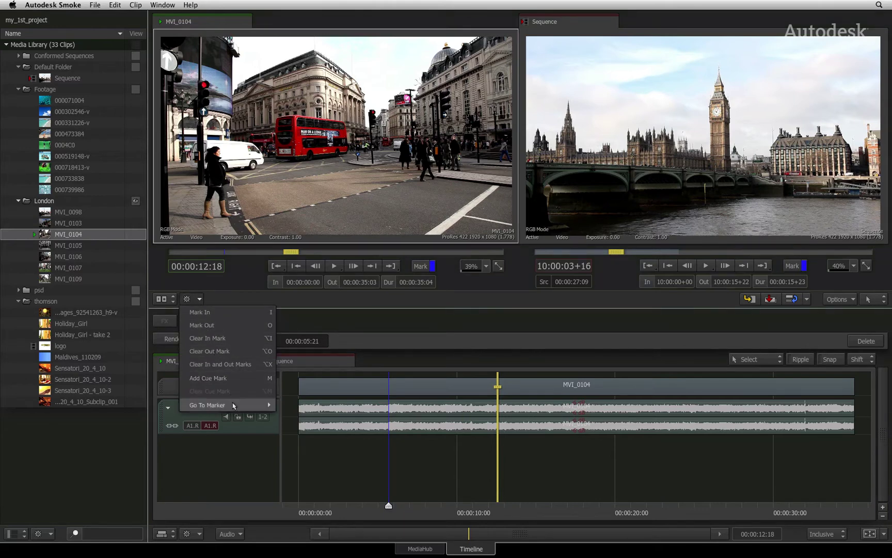
mouse_move(235, 405)
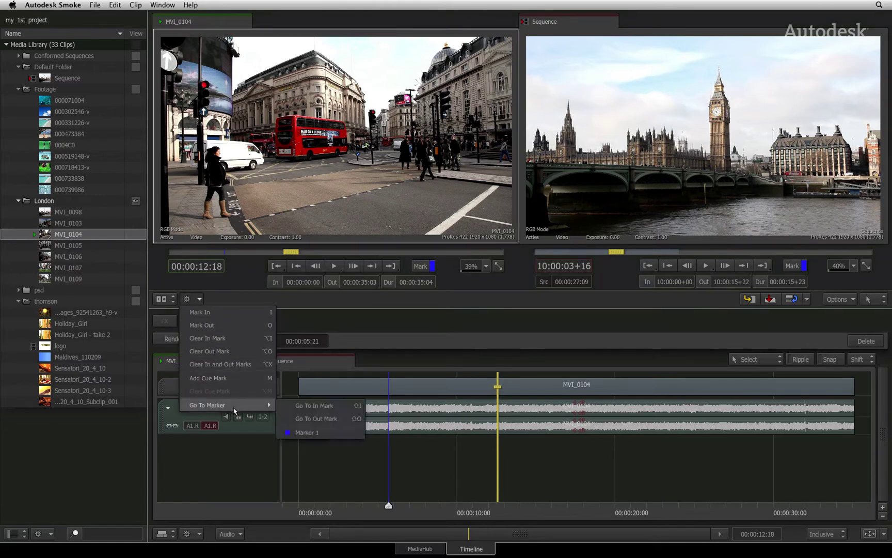
click(328, 435)
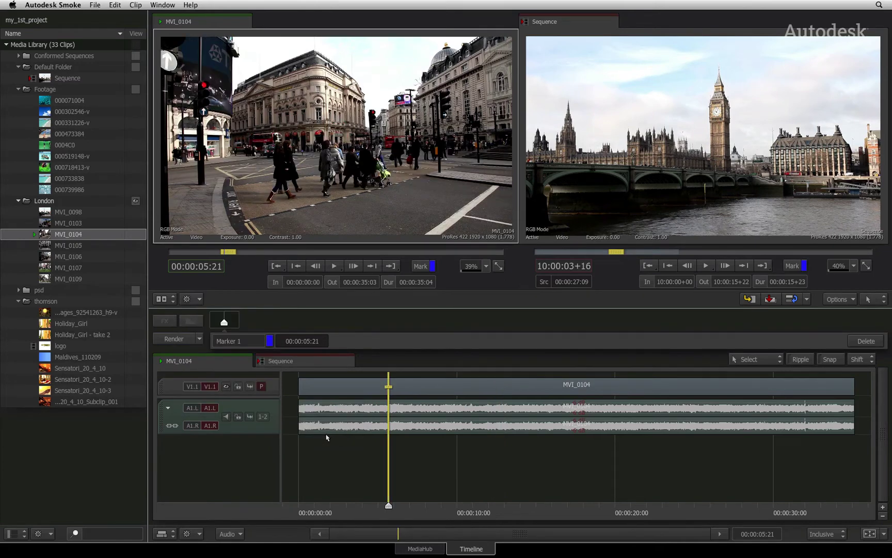
click(199, 299)
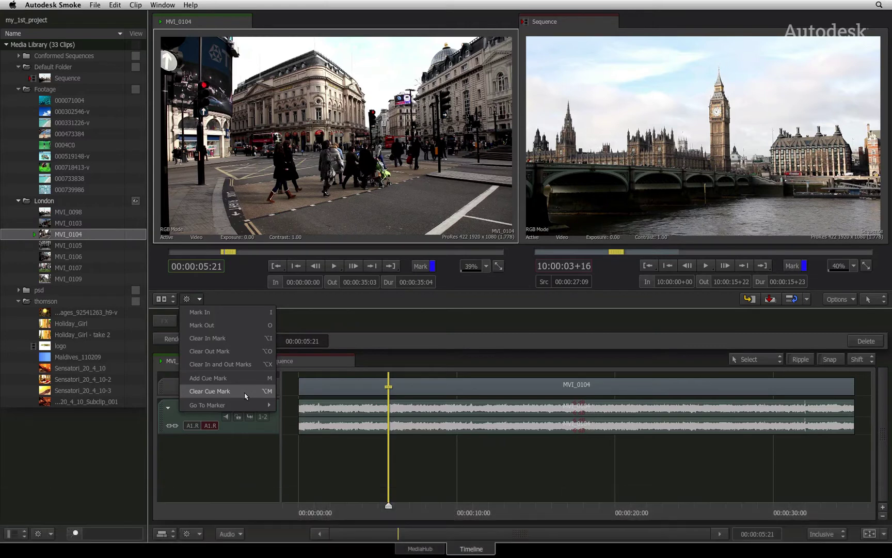
mouse_move(243, 405)
click(264, 459)
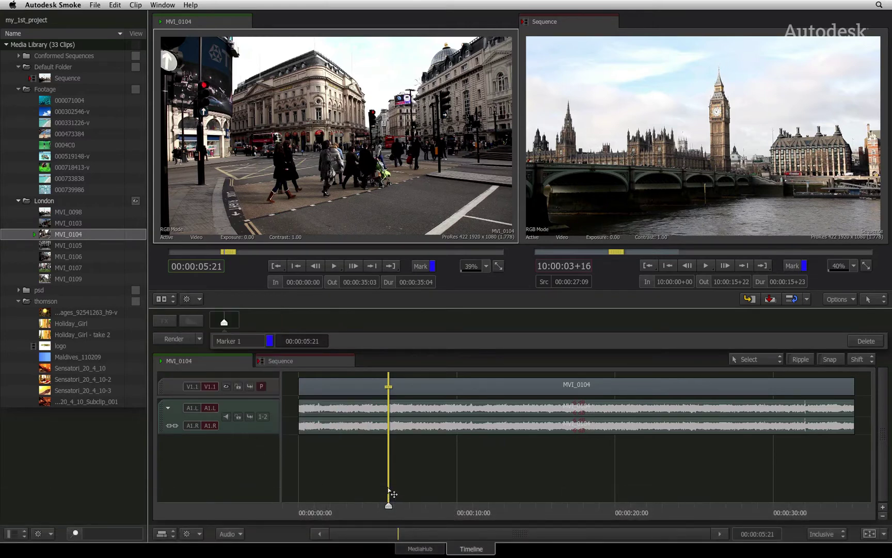
- Add a second marker at 00:00:10:13 and name it 'good shot'
drag(391, 494, 464, 490)
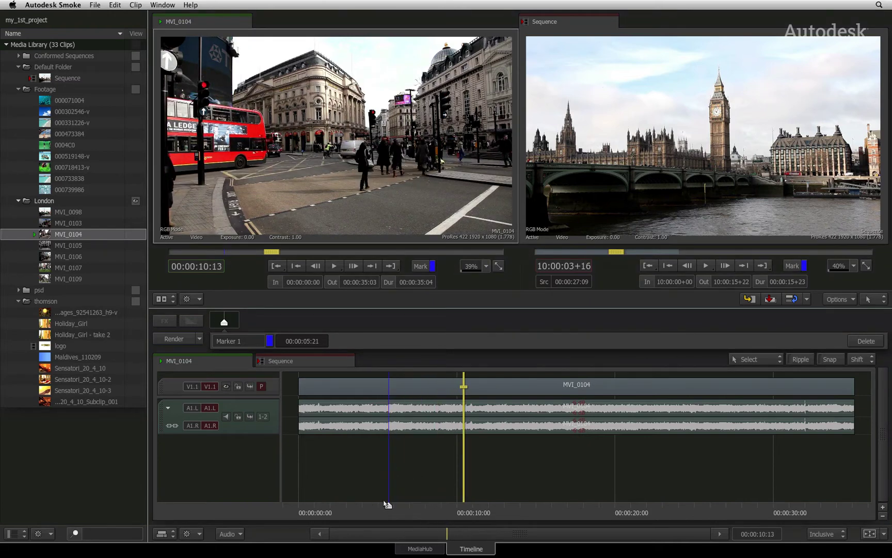
click(418, 266)
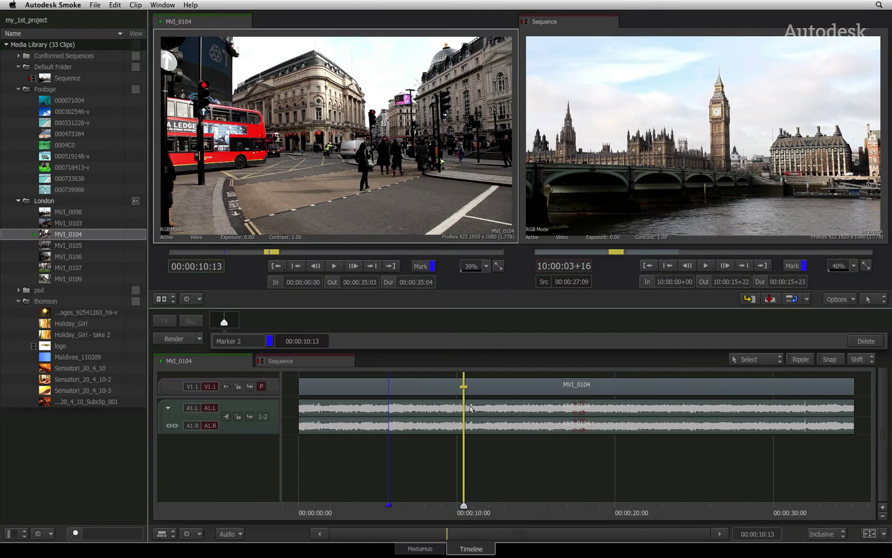
mouse_move(470, 455)
mouse_down()
mouse_move(510, 450)
mouse_move(476, 452)
mouse_up()
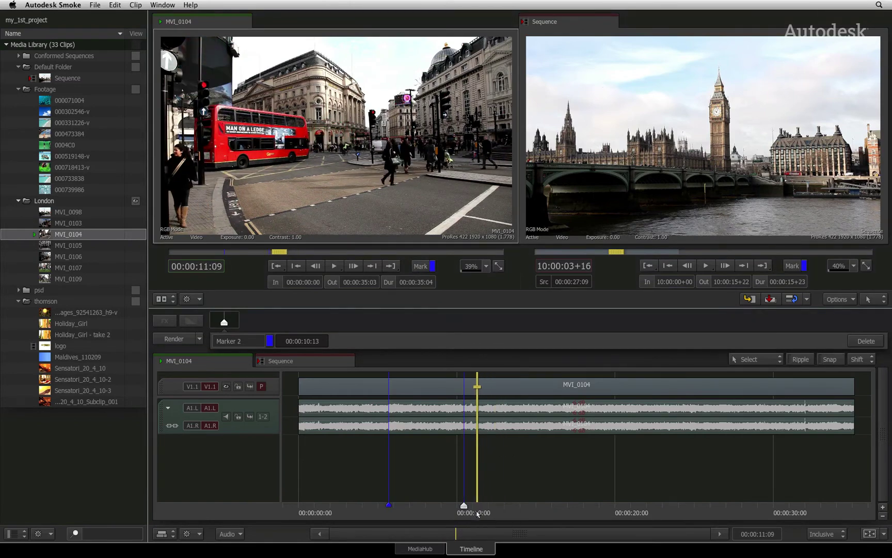
click(249, 341)
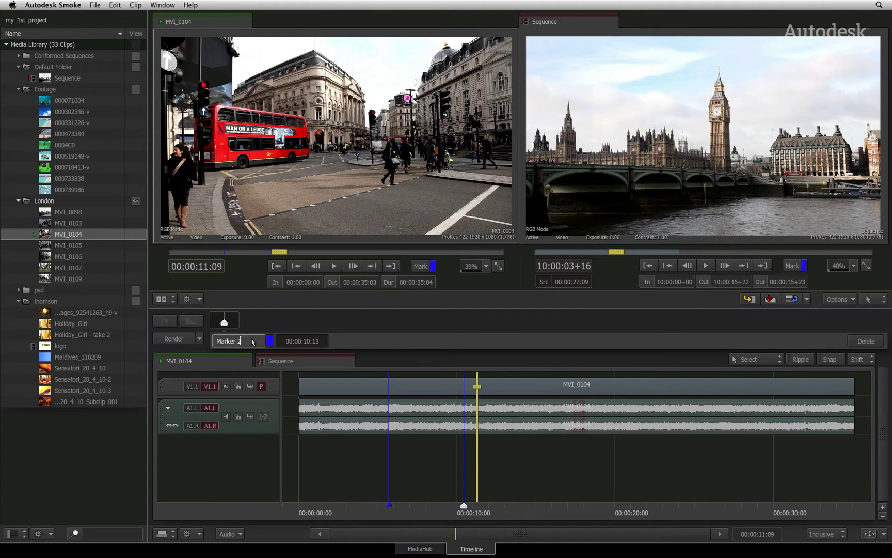
text(good shot)
key(Return)
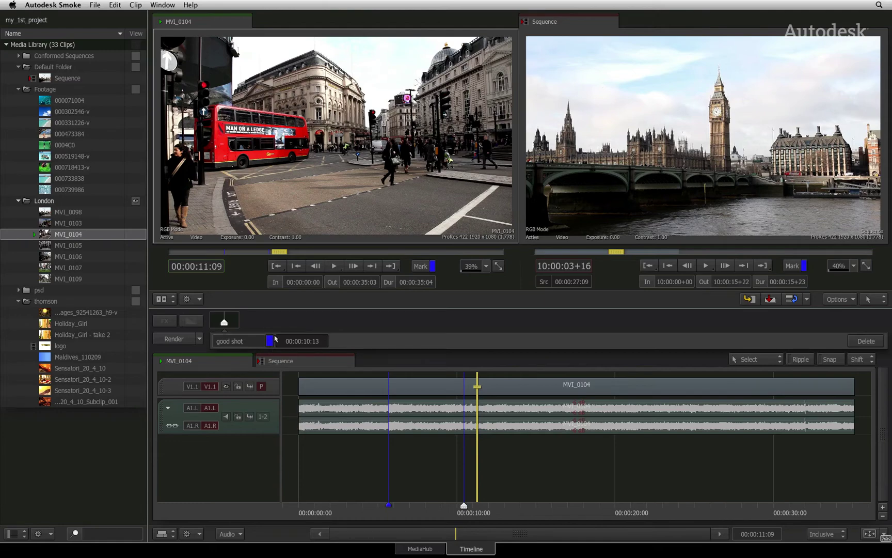
drag(485, 508, 434, 516)
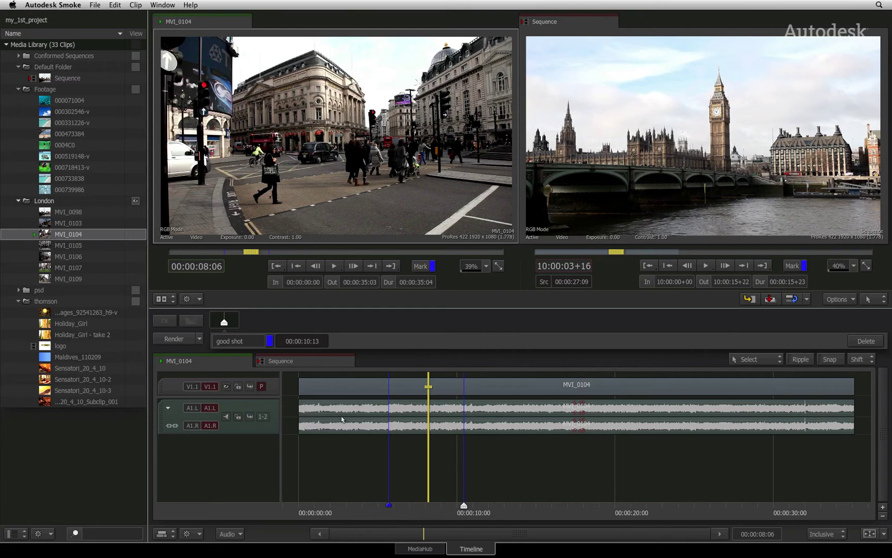
- Show the Sequence with MVI_0098, MVI_0103 and MVI_0105 in the timeline again
click(318, 362)
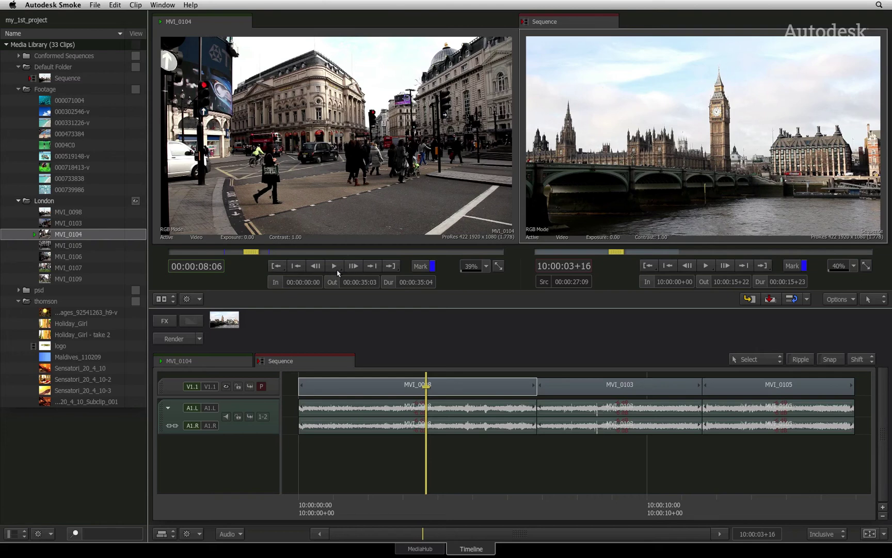
right_click(337, 272)
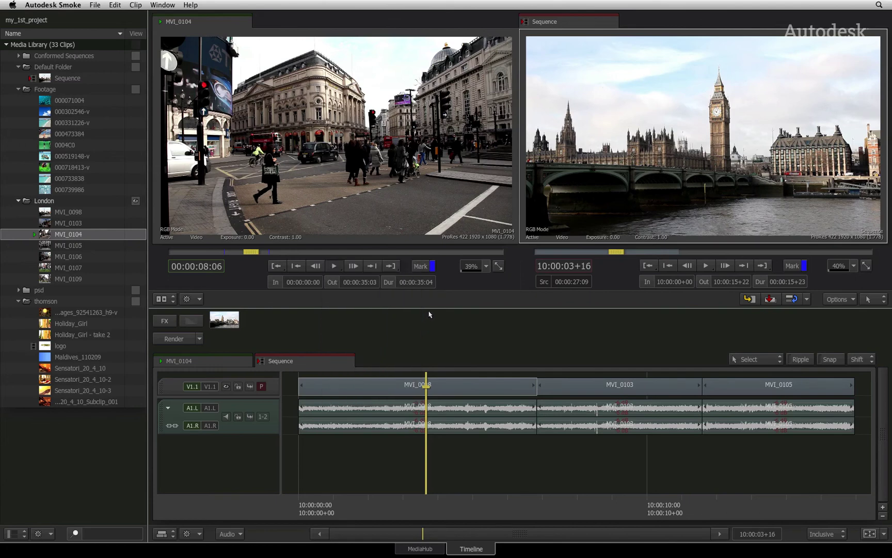
click(391, 265)
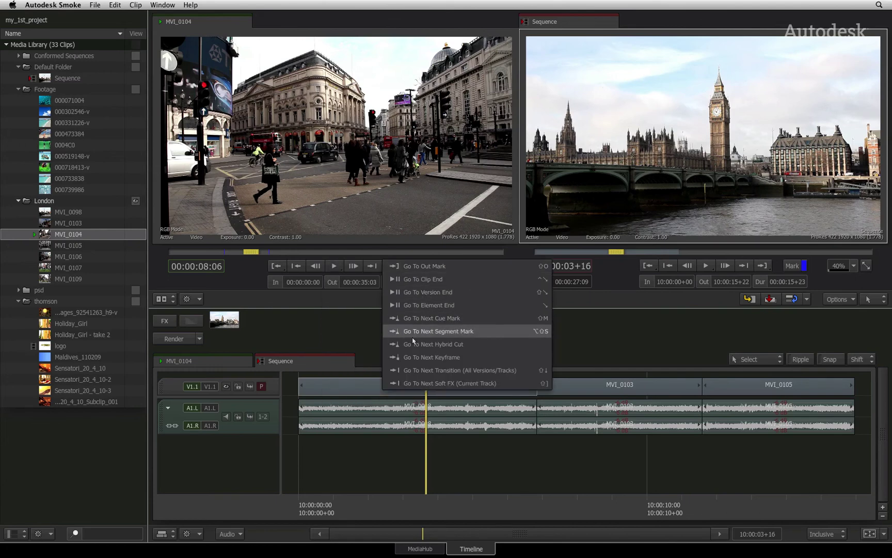
click(277, 266)
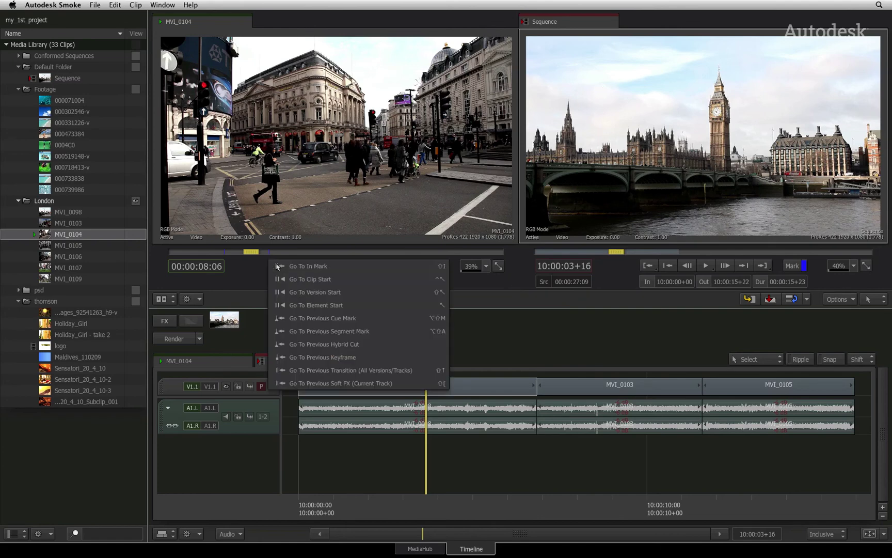